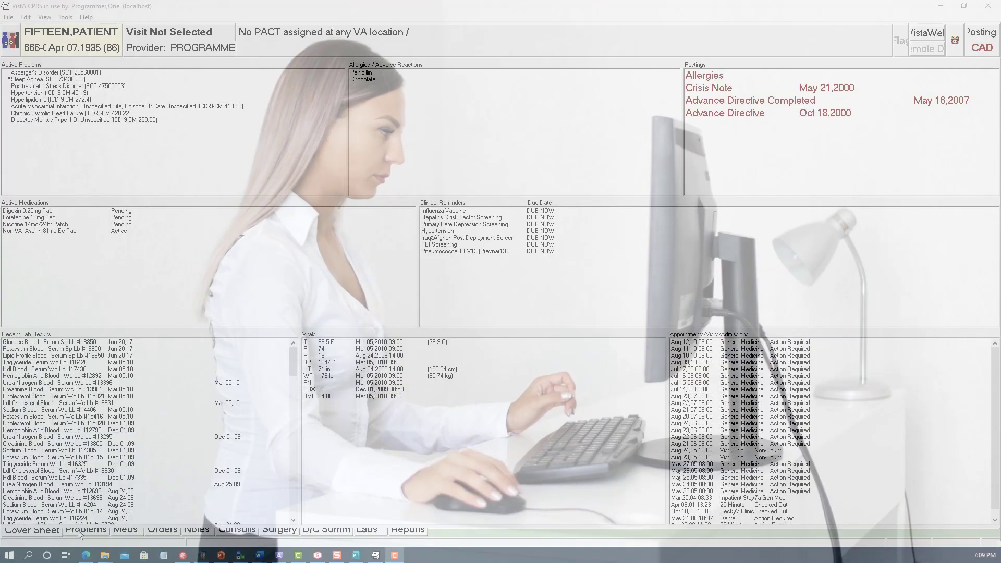
# Step: Show the patient's Problems tab, listing all 8 active problems in place of the cover sheet
pyautogui.click(83, 531)
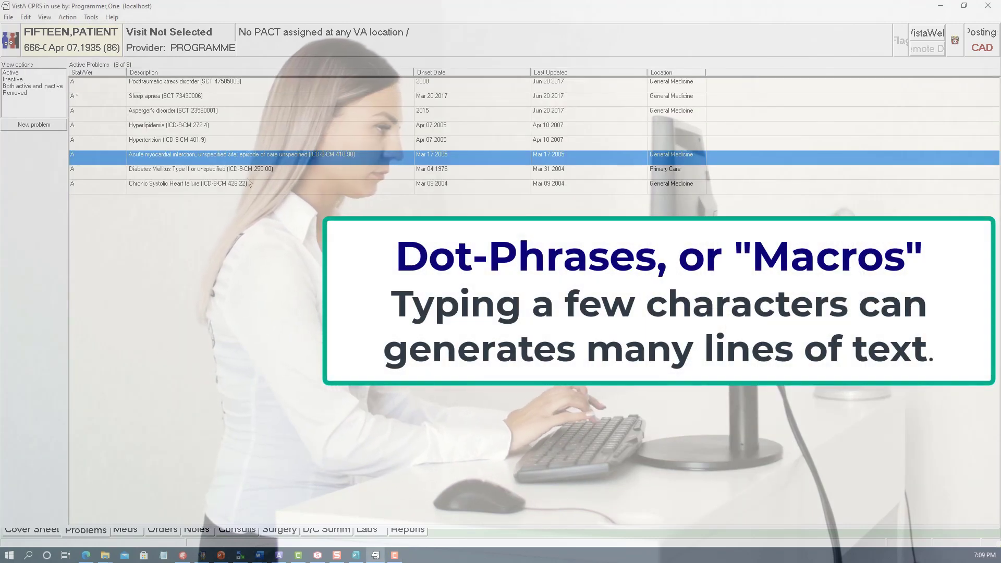
# Step: Review the Diabetes Type II problem, LORATADINE and NICOTINE medications, and the POTASSIUM BLOOD #14709 order
pyautogui.click(272, 169)
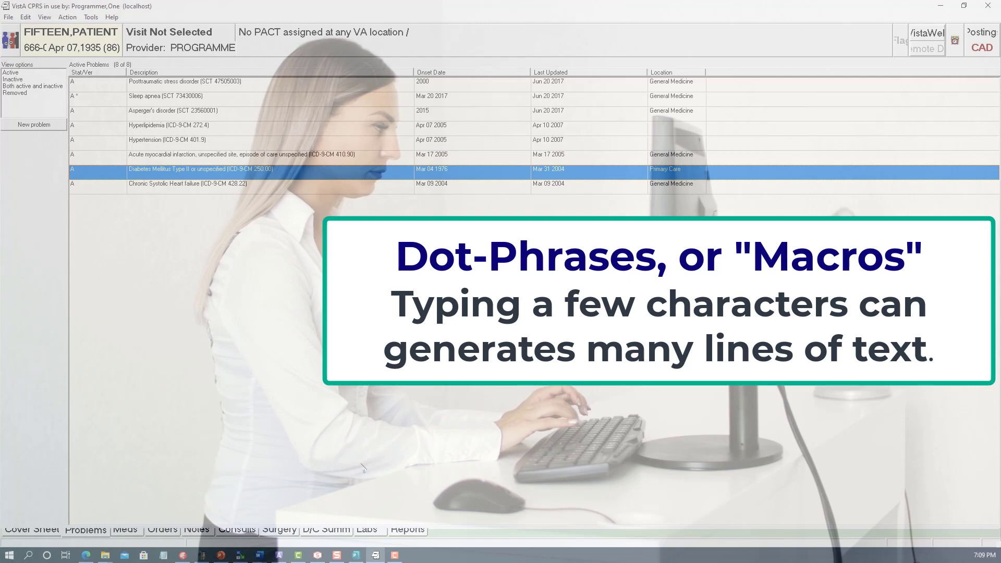
pyautogui.click(123, 531)
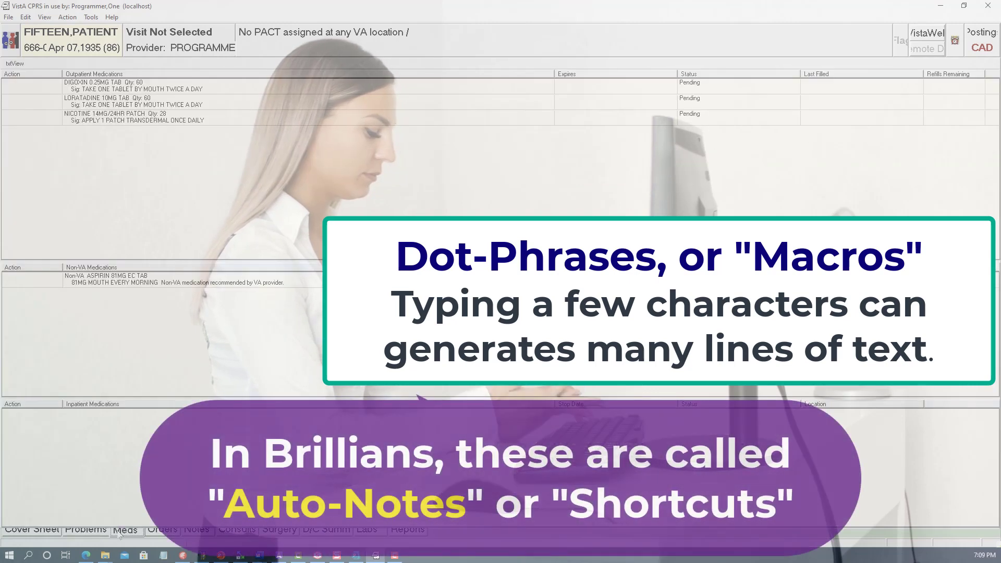
pyautogui.click(75, 104)
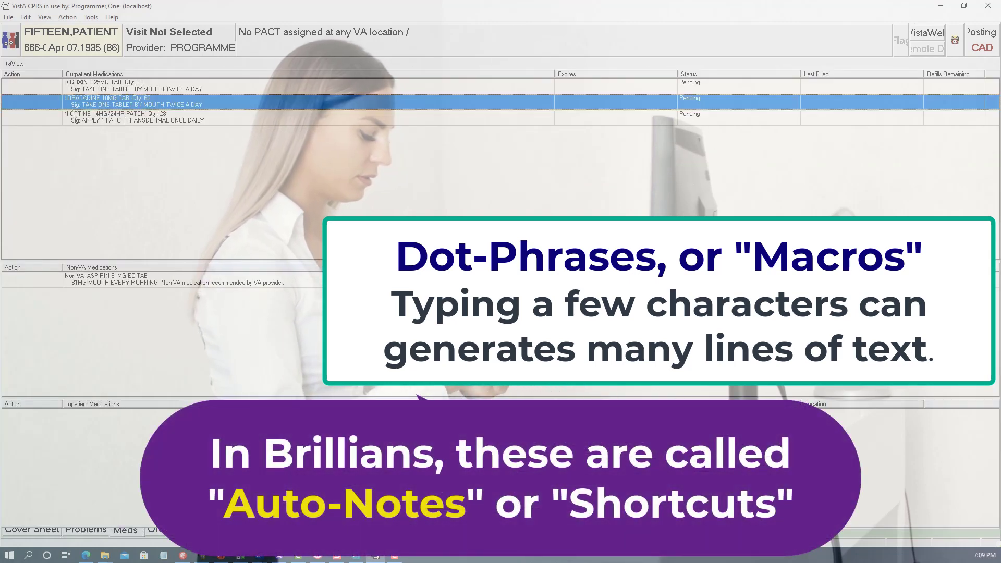
pyautogui.click(76, 114)
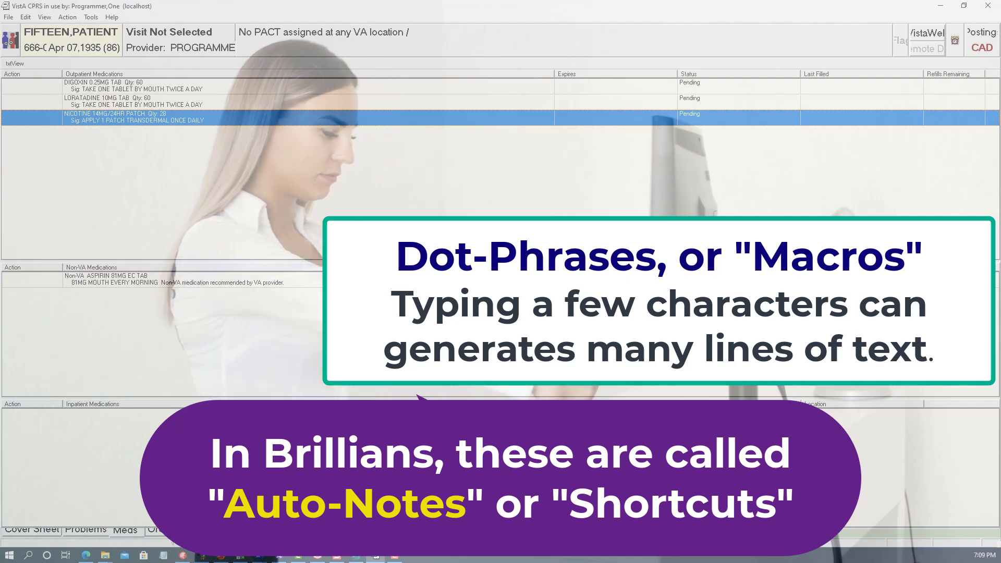
pyautogui.click(155, 531)
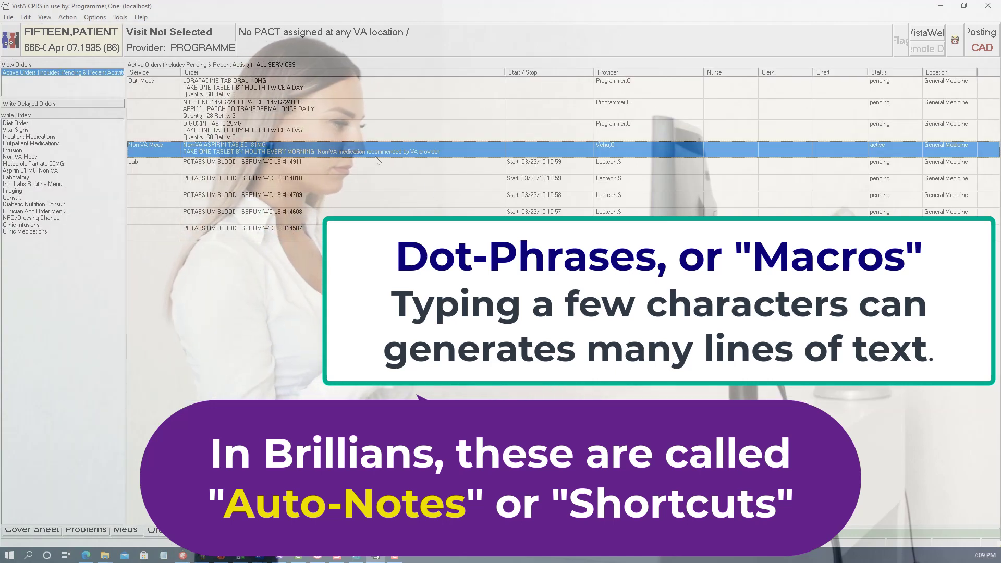
pyautogui.click(284, 197)
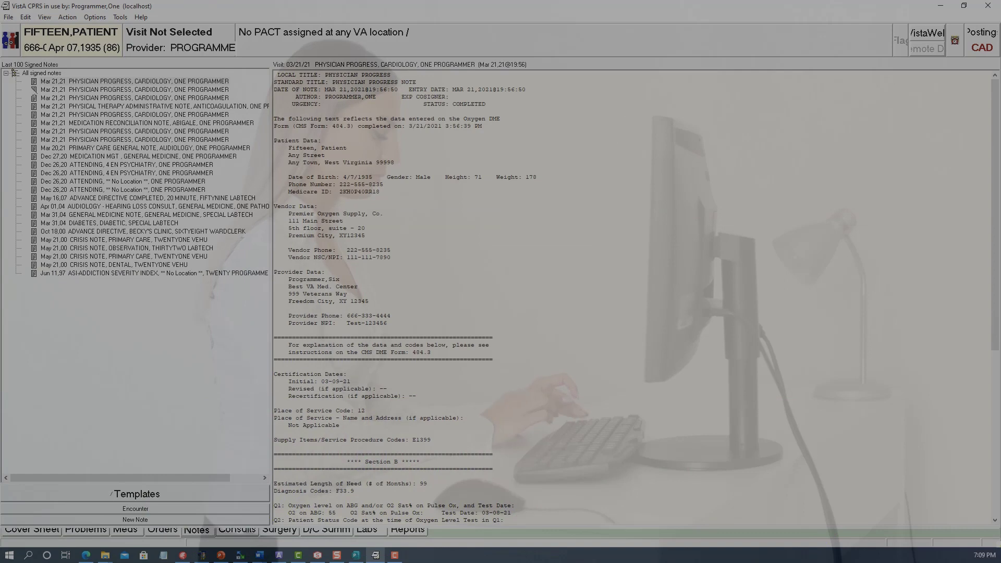
# Step: Read the Mar 21 physician progress notes, Dec 27 medication management note and Dec 26 attending note
pyautogui.click(98, 82)
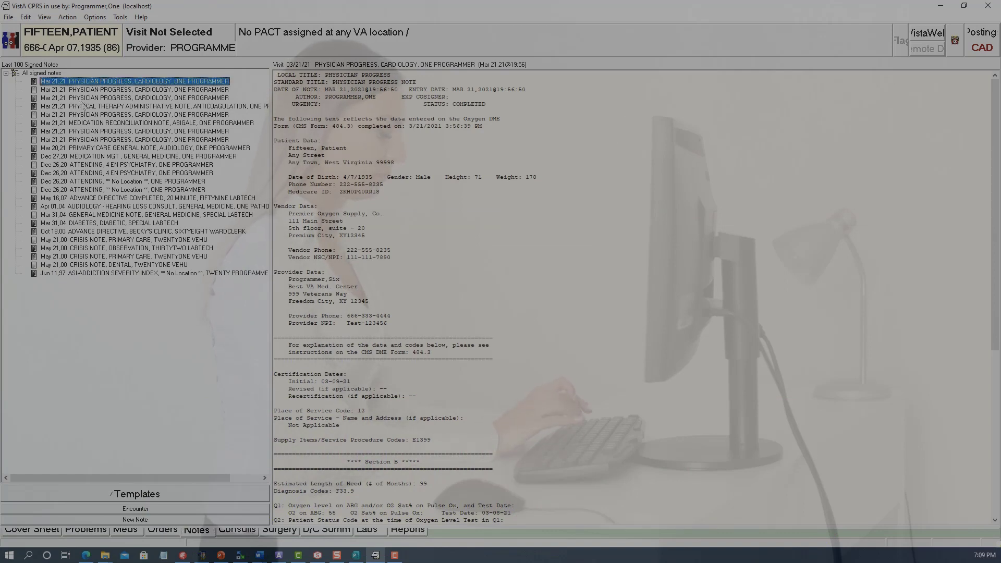
pyautogui.press('Down')
pyautogui.press('Down')
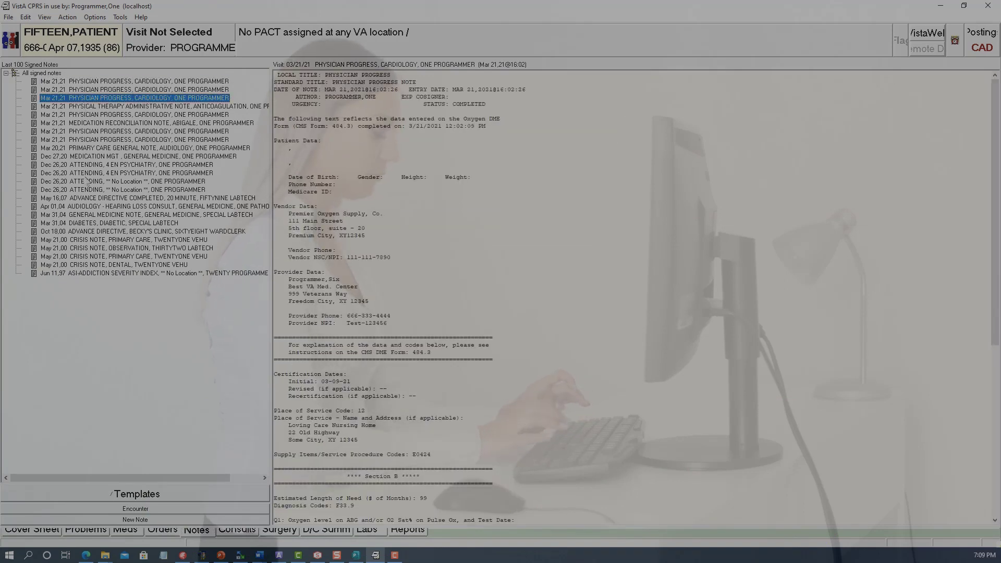
pyautogui.click(84, 156)
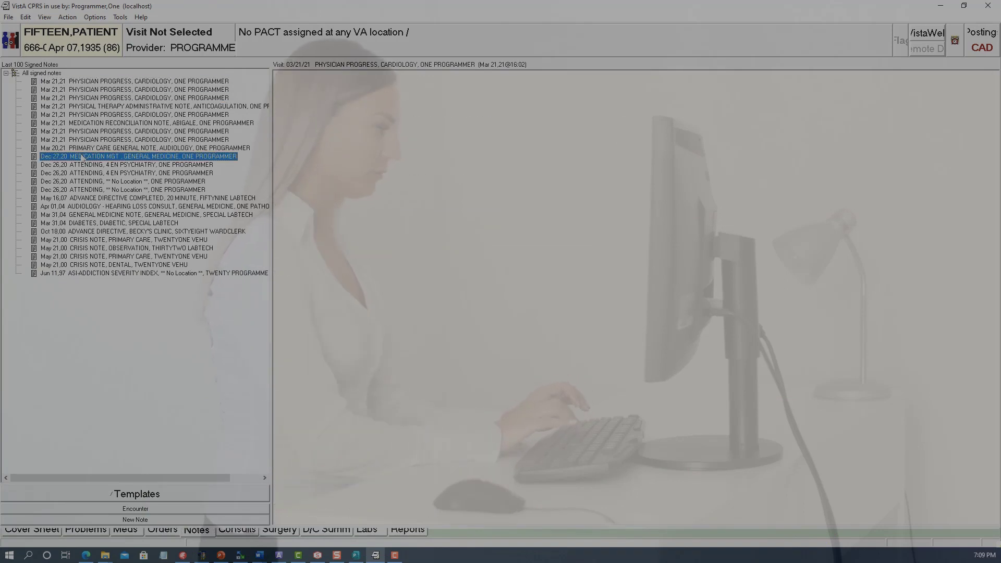
pyautogui.click(107, 190)
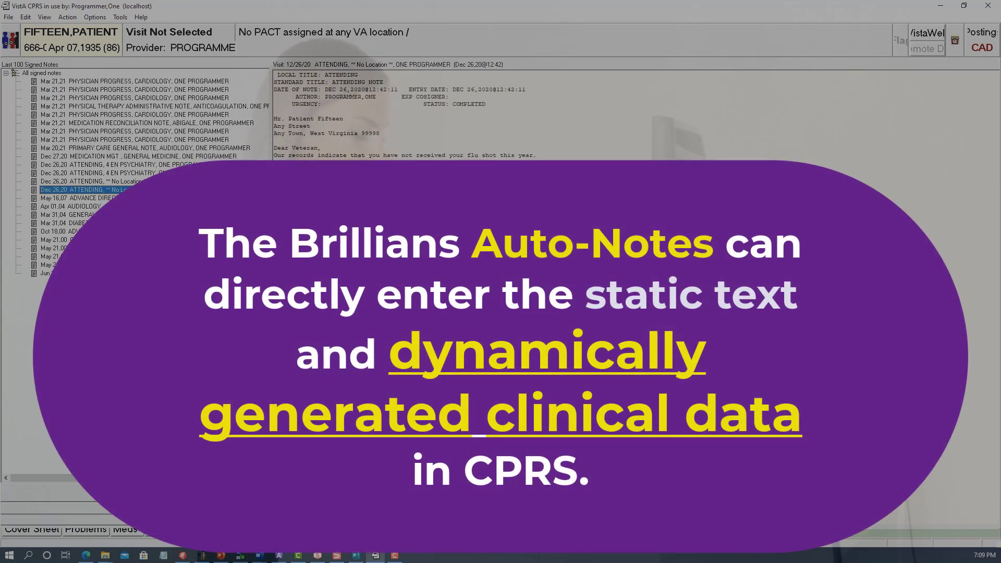
# Step: In Consults, view the Audiology outpatient consult and then Cardiology consult #341
pyautogui.hotkey('ctrl', 't')
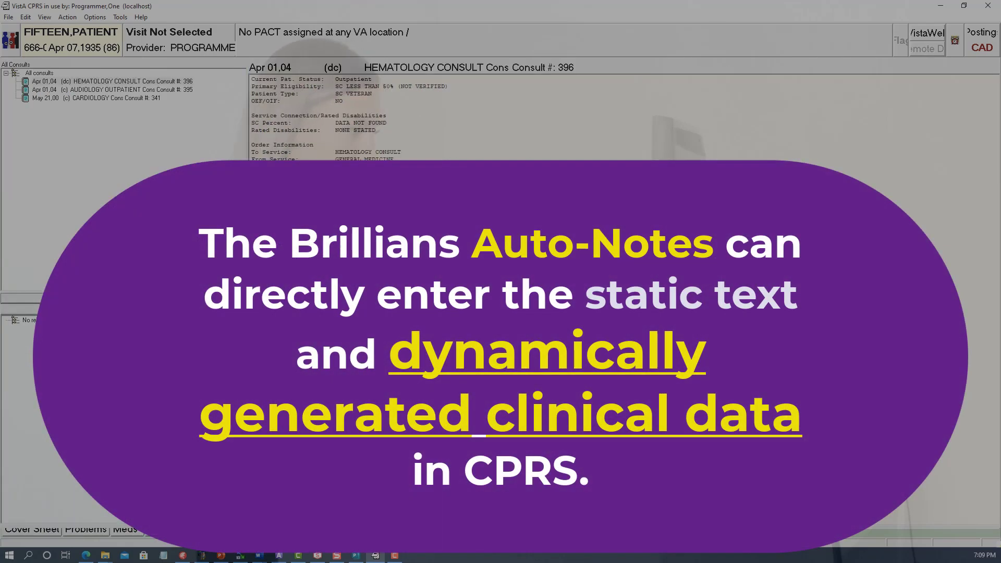
pyautogui.click(90, 89)
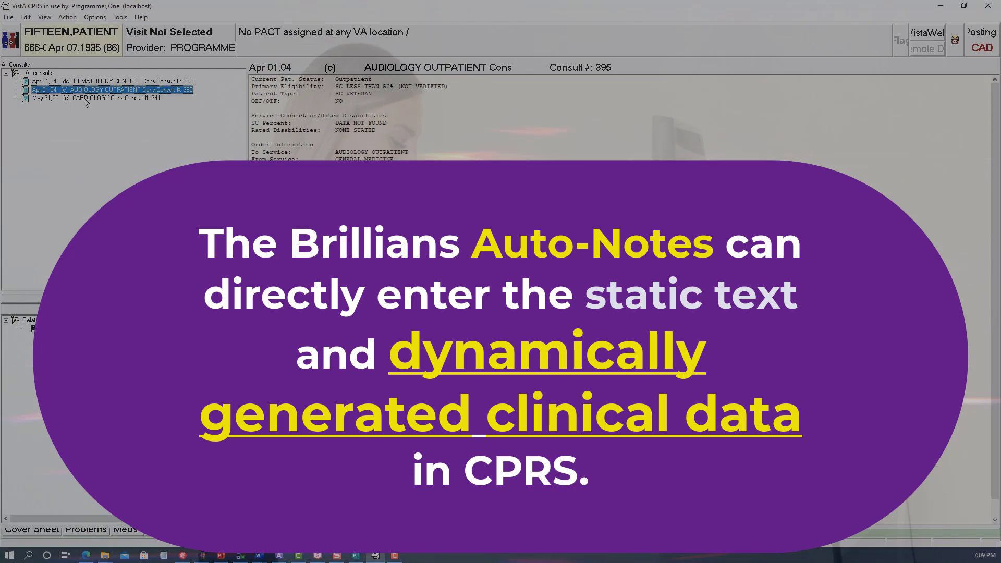
pyautogui.click(88, 98)
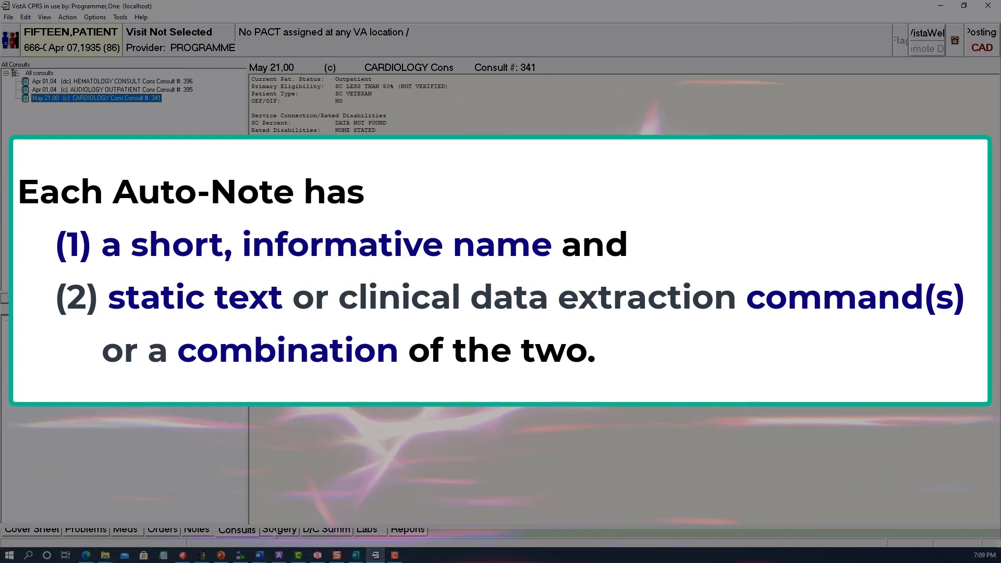
# Step: Review the surgery cases' nurse intraoperative report and anesthesia report
pyautogui.click(276, 531)
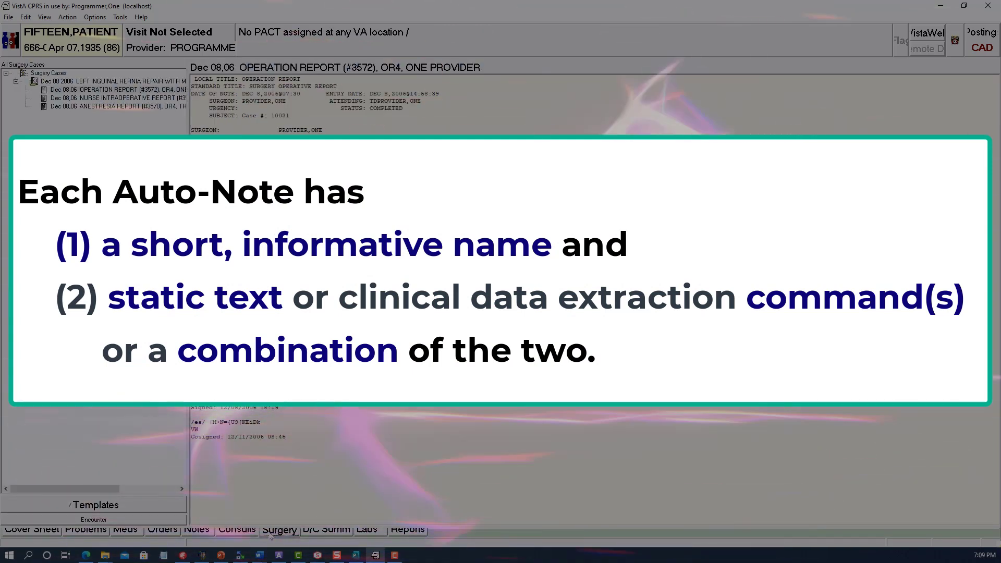
pyautogui.click(62, 98)
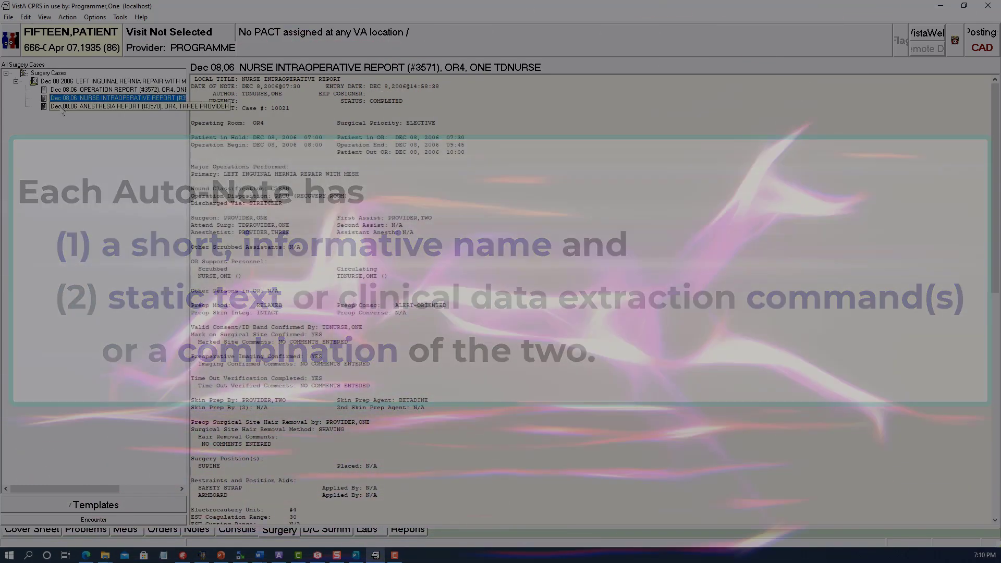
pyautogui.click(62, 107)
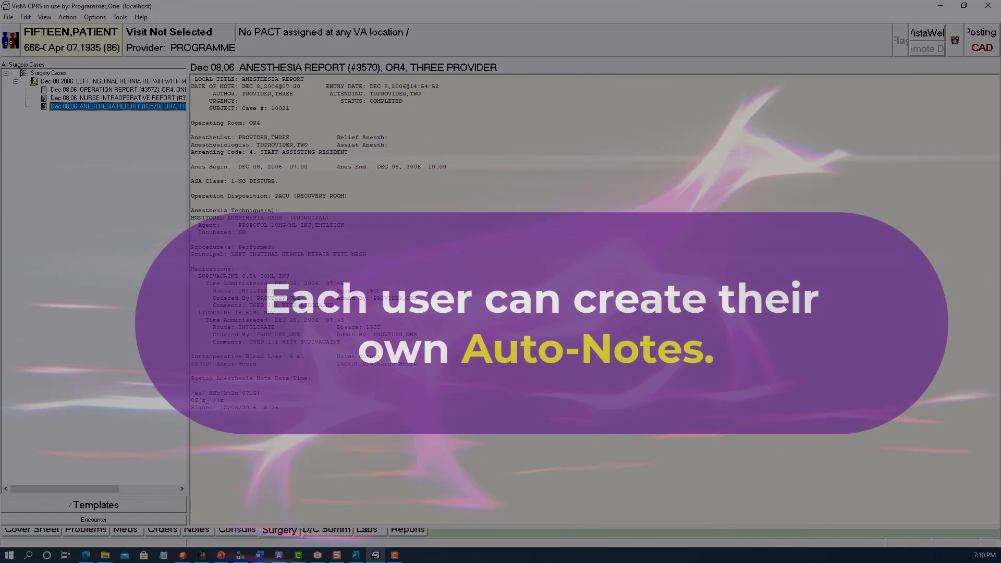
# Step: View the second discharge summary, then show the All Tests by Date lab results
pyautogui.click(313, 530)
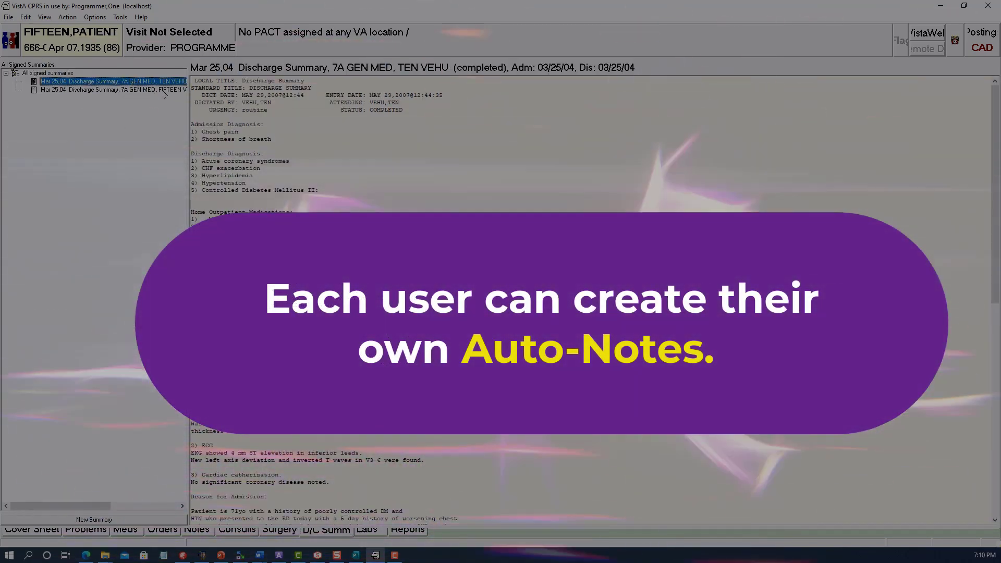
pyautogui.click(162, 90)
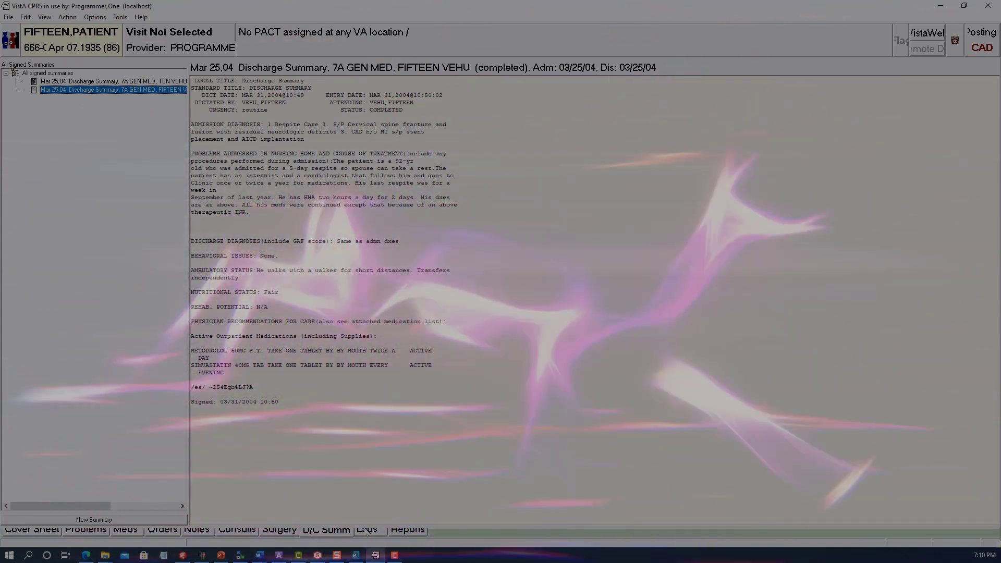
pyautogui.click(366, 530)
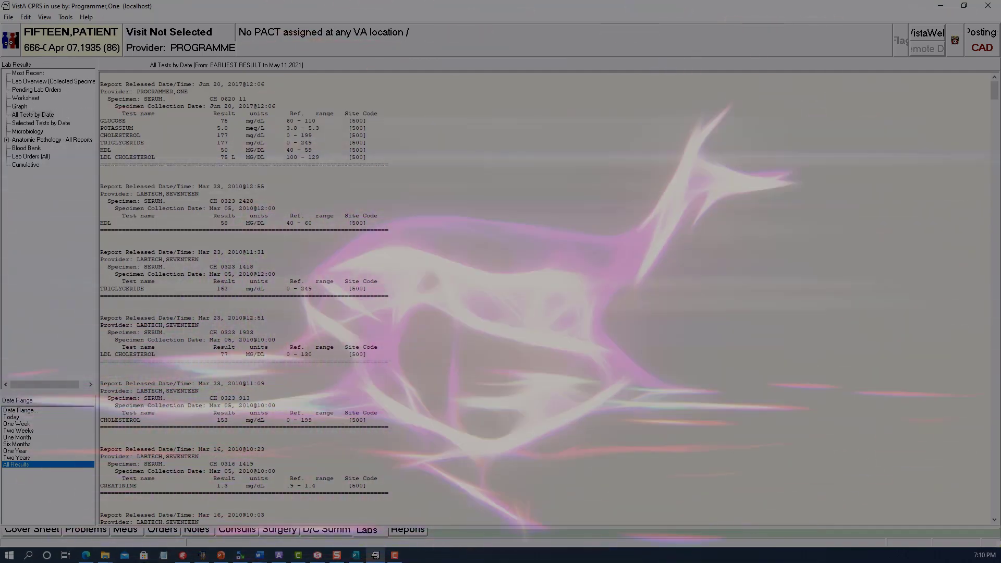
# Step: Scroll through the lab results, then bring up the patient's Reports tab
pyautogui.moveTo(994, 93); pyautogui.dragTo(996, 142)
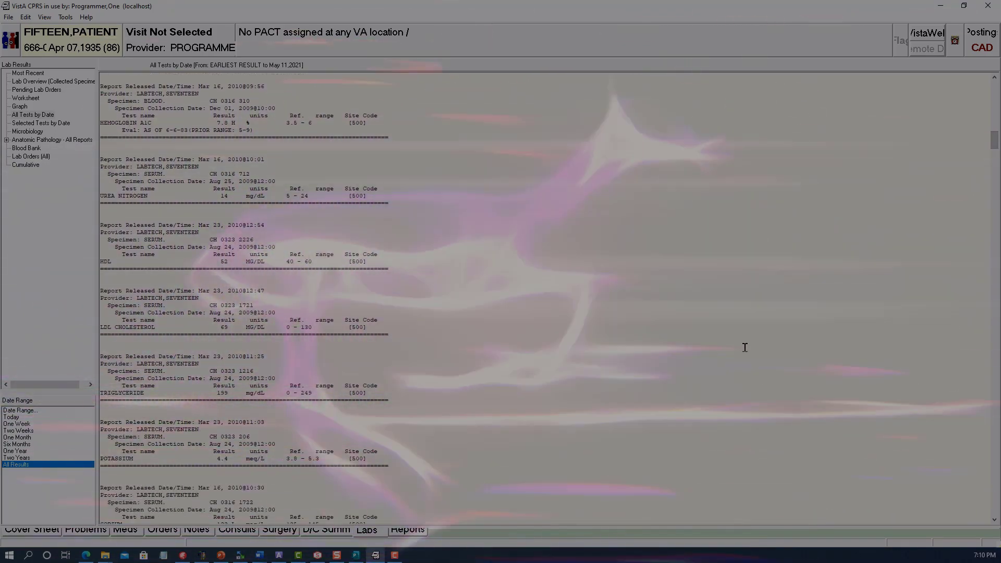
pyautogui.click(409, 531)
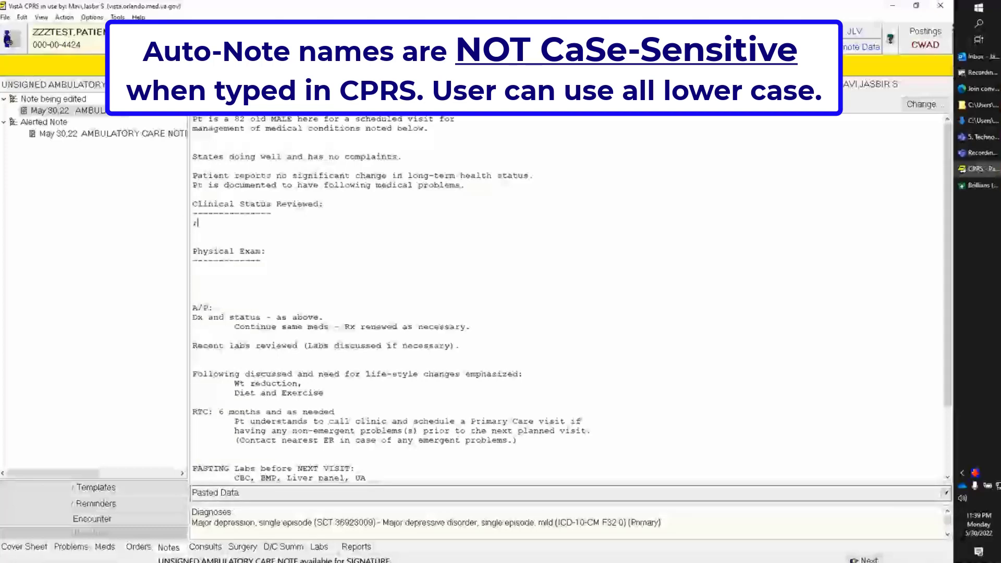
# Step: Insert the DM good-control status Auto-Note using the ;dmg shortcut
pyautogui.write('dmg')
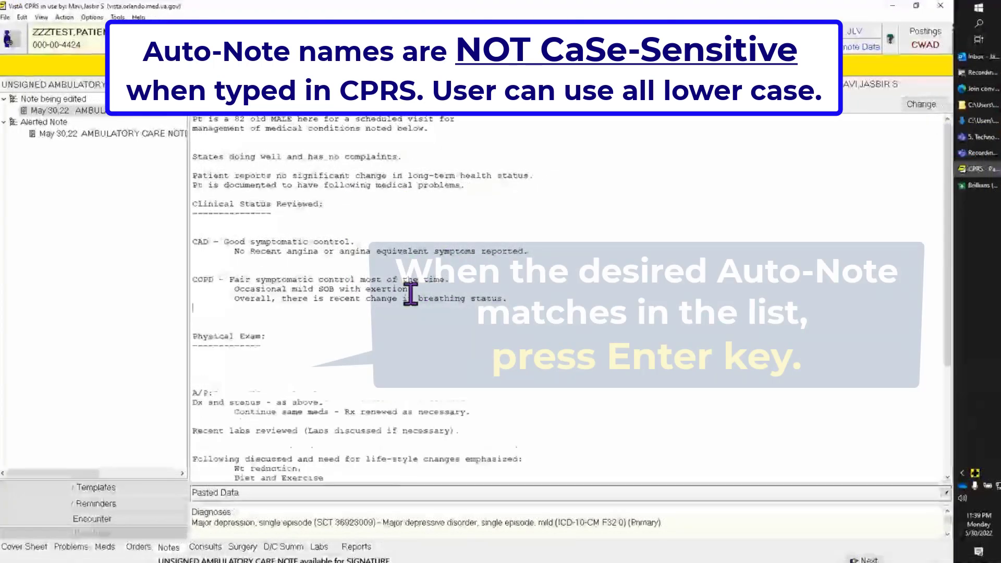
pyautogui.write(';d')
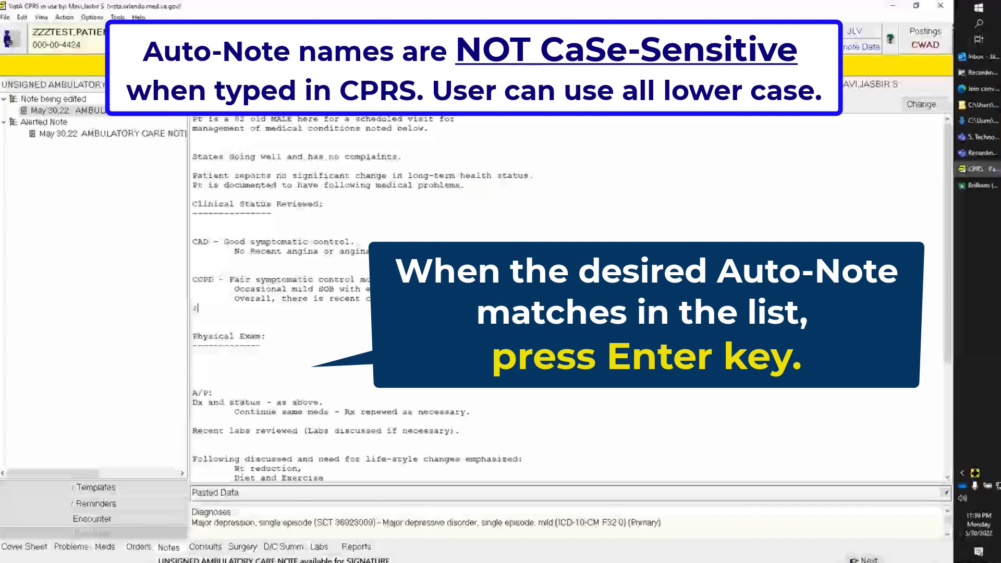
pyautogui.press('BackSpace')
pyautogui.press('BackSpace')
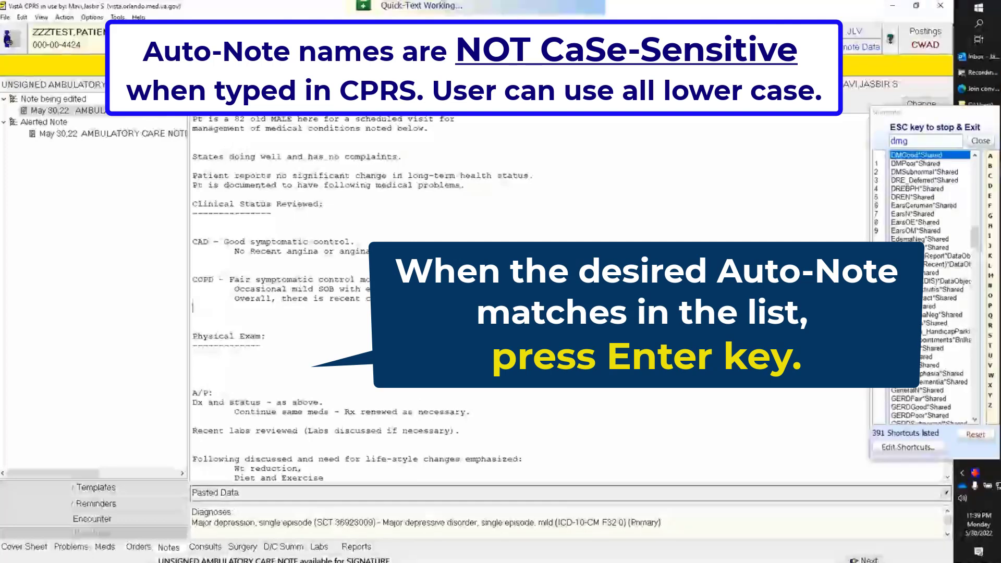
# Step: Add blank lines and insert the three hemoglobin A1C results table via ;glyco
pyautogui.press('Return')
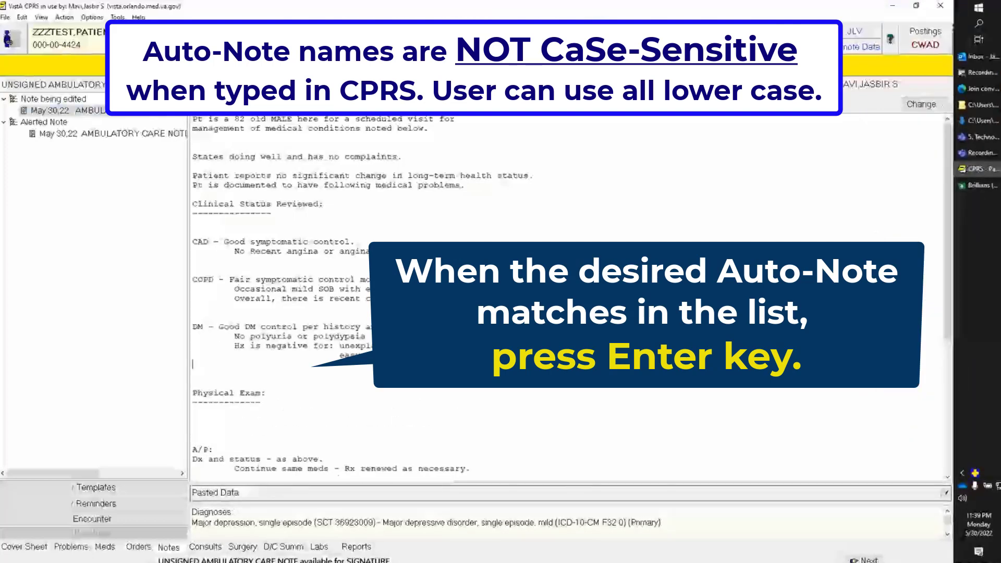
pyautogui.press('Return')
pyautogui.write(';glyco')
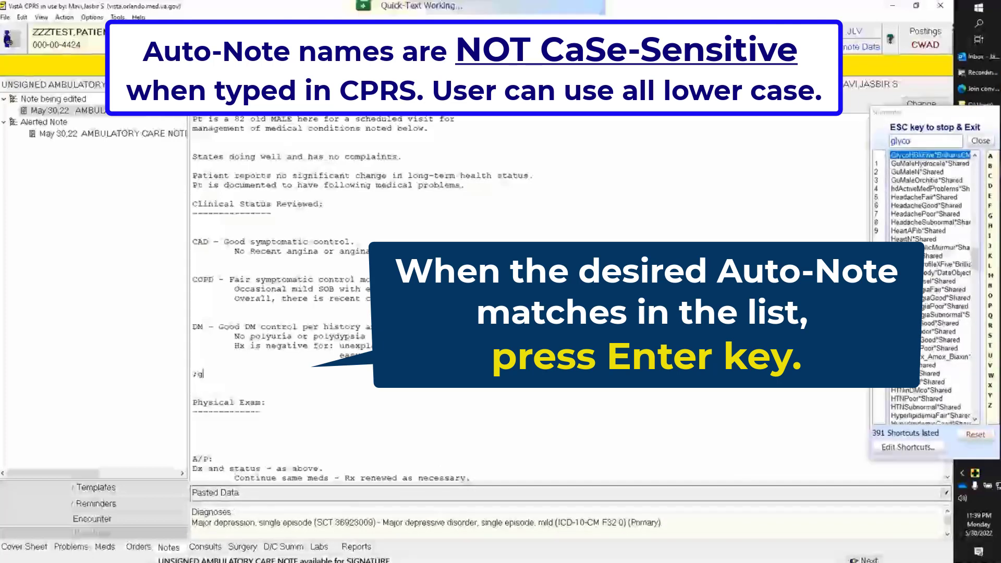
pyautogui.press('Return')
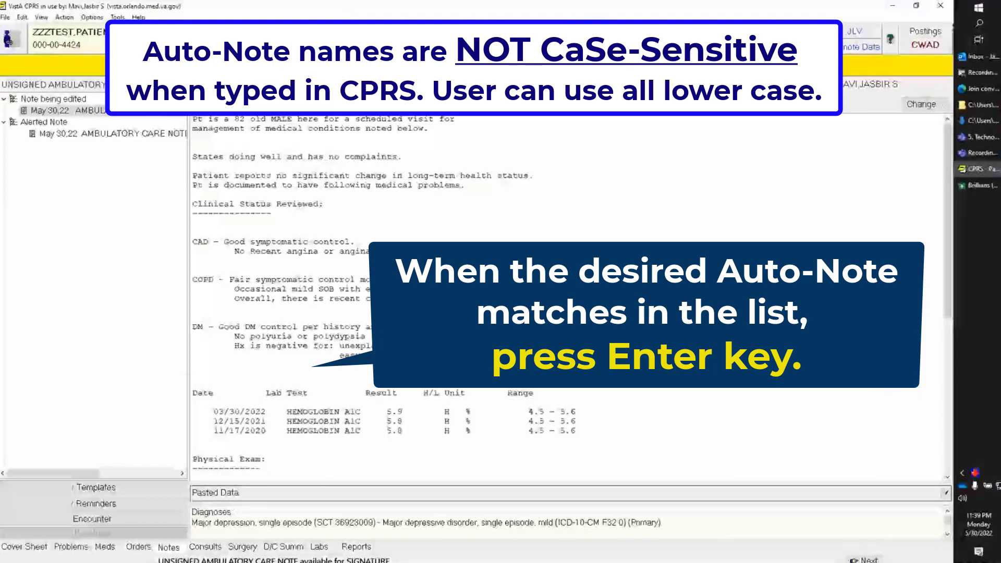
# Step: Insert the CAD good-control text via ;ca and request the COPD fair-control Auto-Note (;copdf)
pyautogui.scroll(-2, 458, 291)
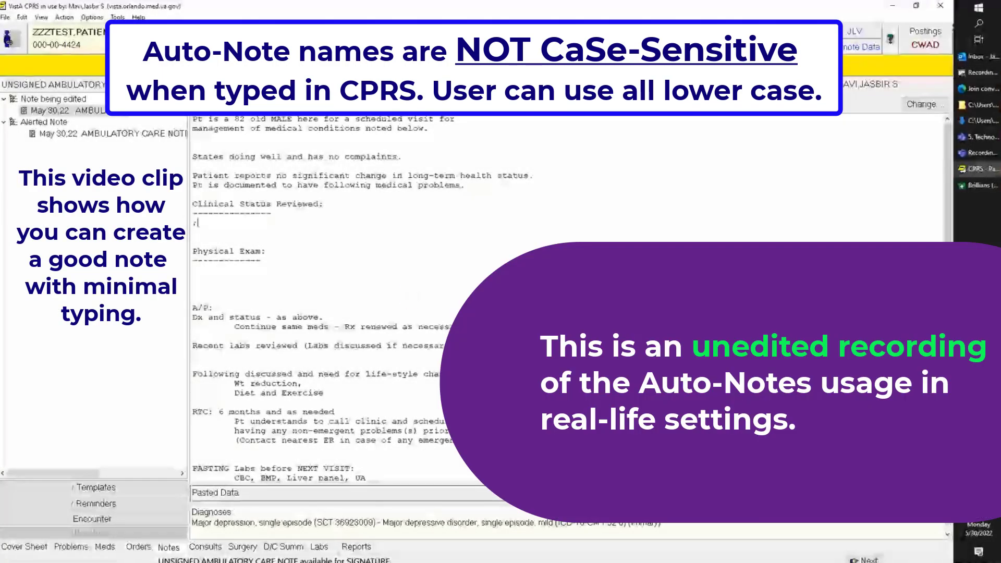
pyautogui.write(';ca')
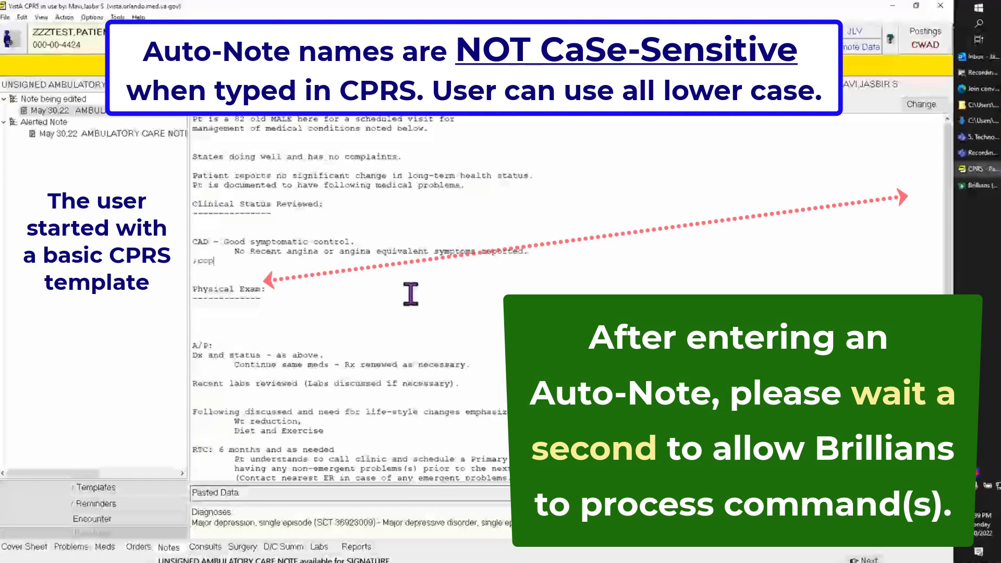
pyautogui.write('opdf')
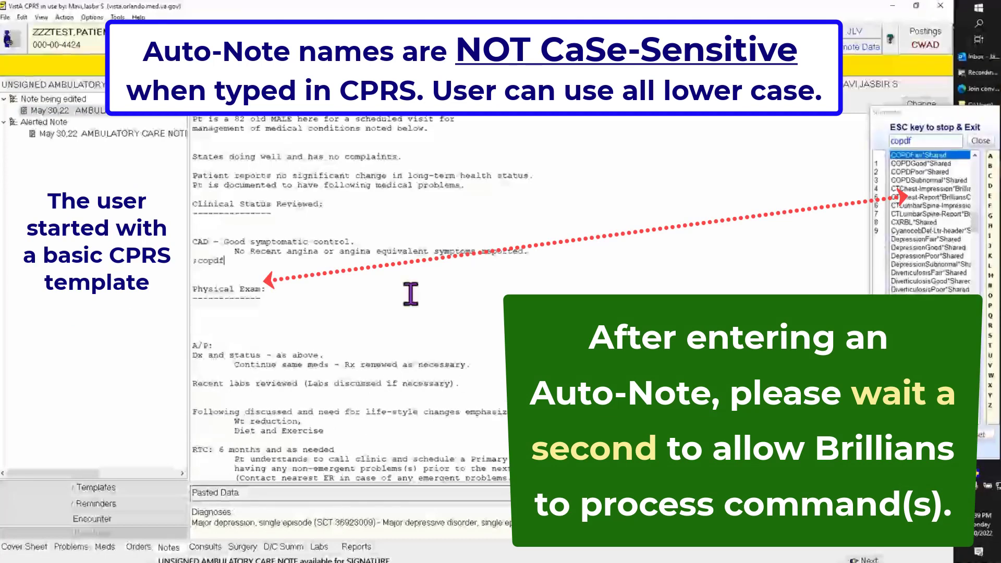
pyautogui.press('Return')
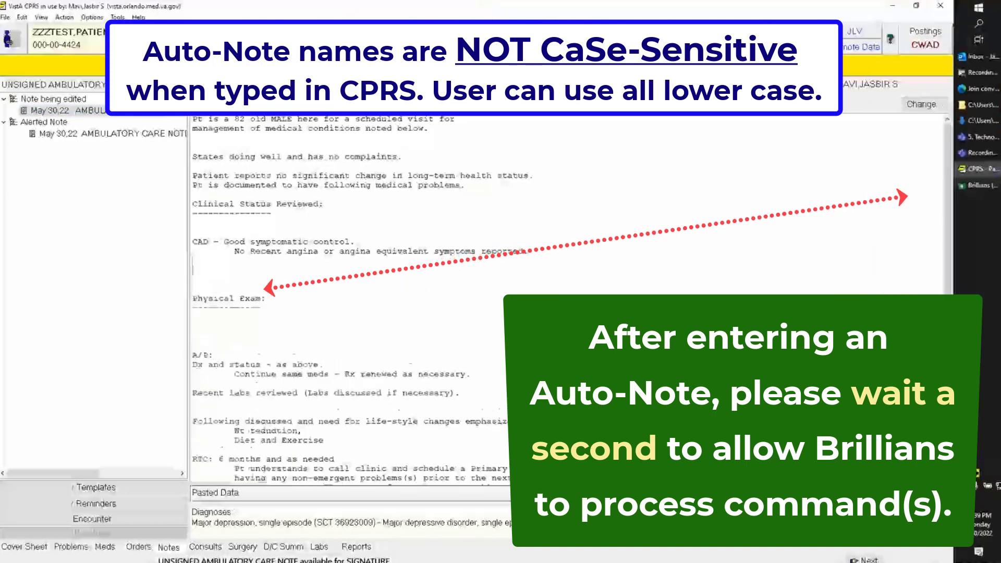